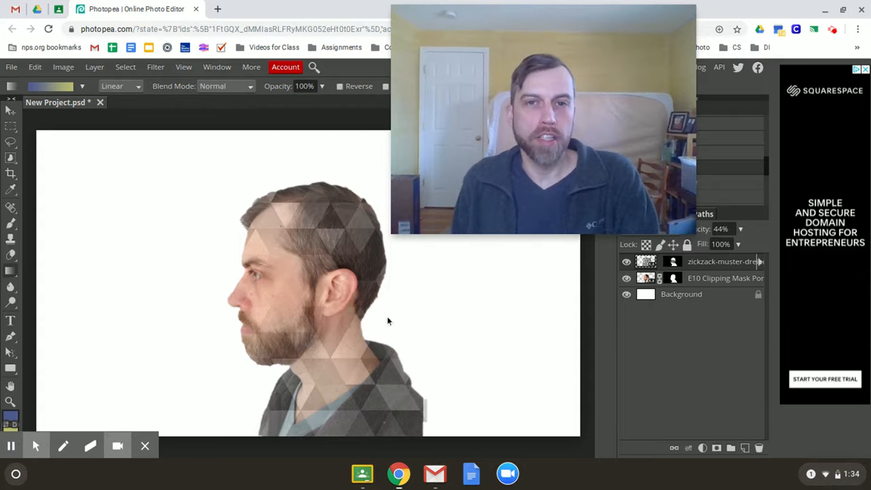
{"action": "left_click_drag", "start_coordinate": [496, 78], "coordinate": [498, 80]}
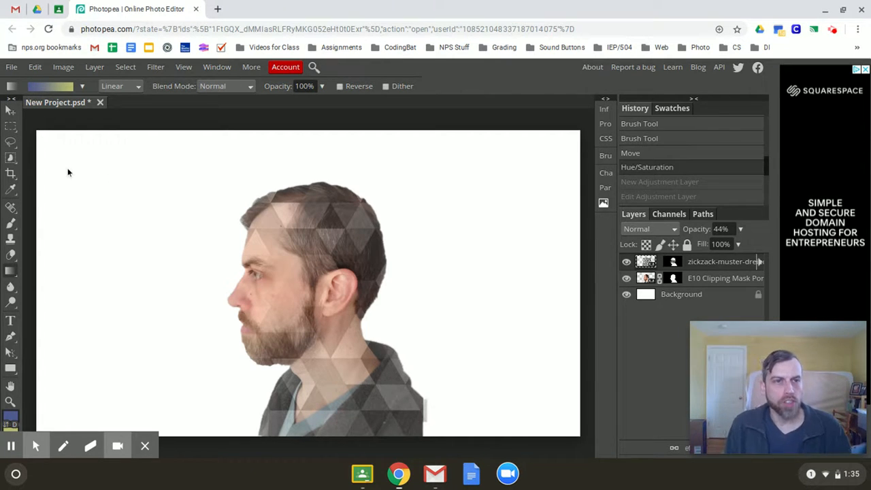
Add a Hue/Saturation adjustment layer above the pattern layer and set its saturation to -100
{"action": "left_click", "coordinate": [62, 67]}
{"action": "mouse_move", "coordinate": [96, 71]}
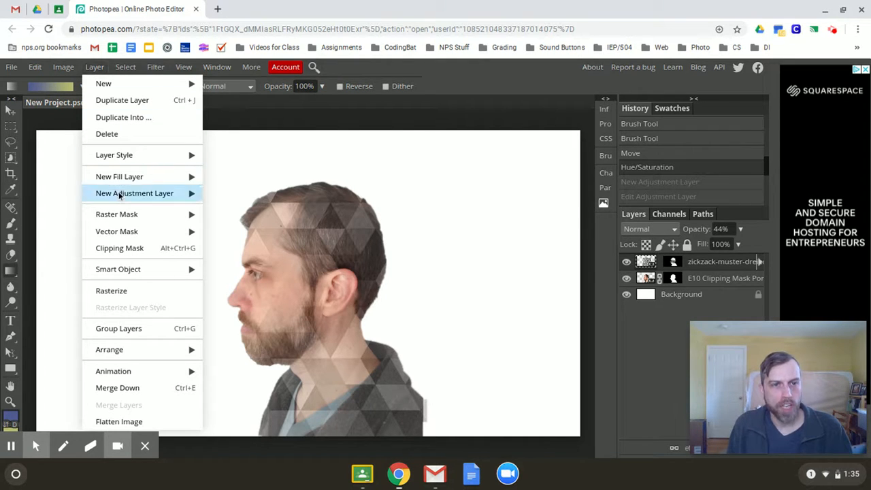
{"action": "mouse_move", "coordinate": [119, 195]}
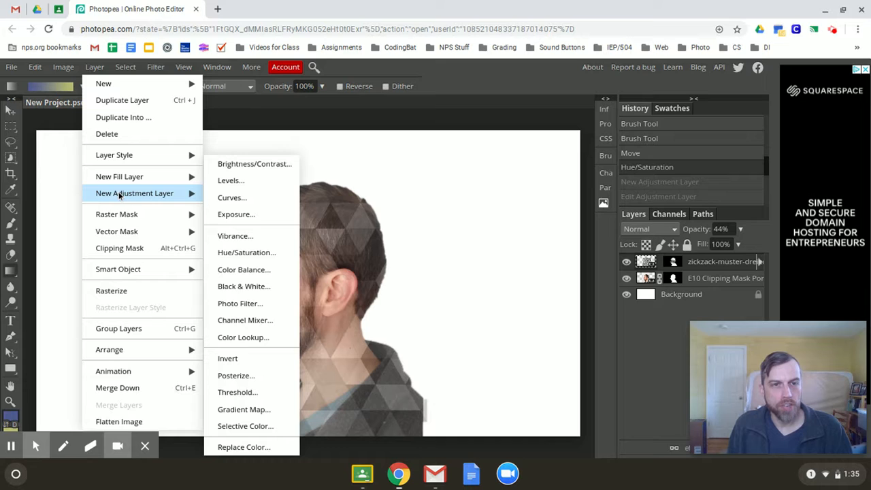
{"action": "left_click", "coordinate": [244, 254]}
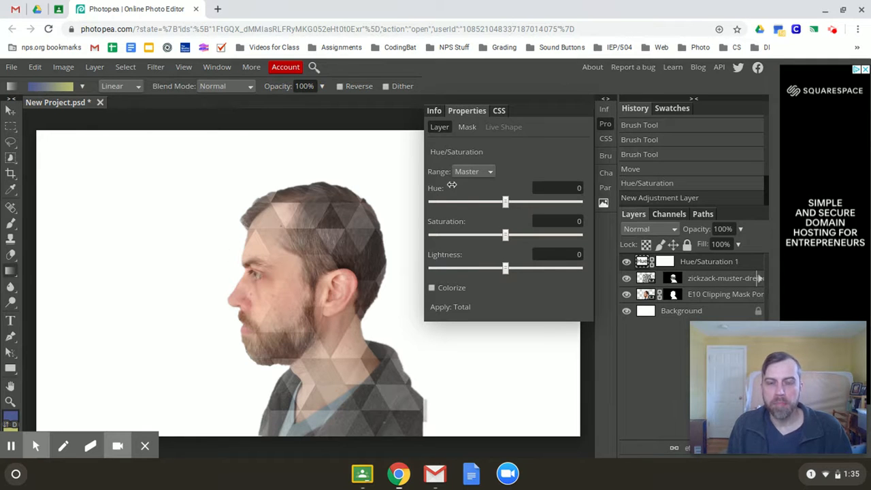
{"action": "left_click", "coordinate": [505, 236]}
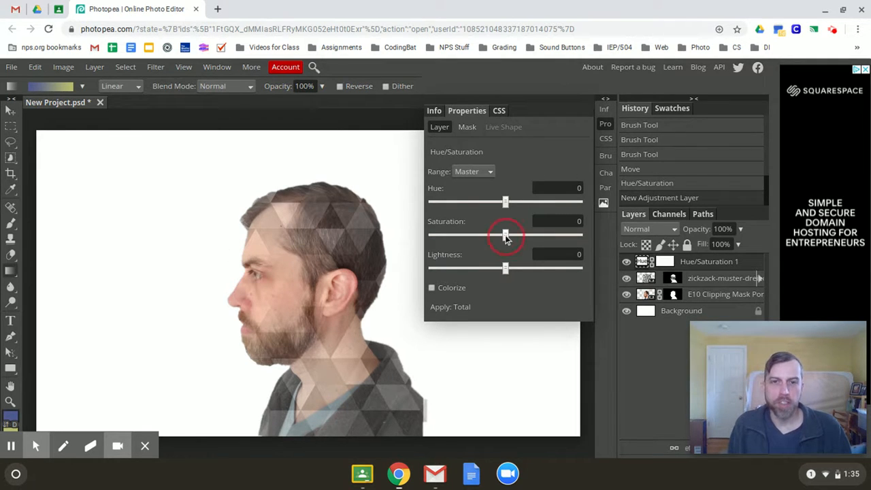
{"action": "left_click_drag", "start_coordinate": [504, 236], "coordinate": [412, 236]}
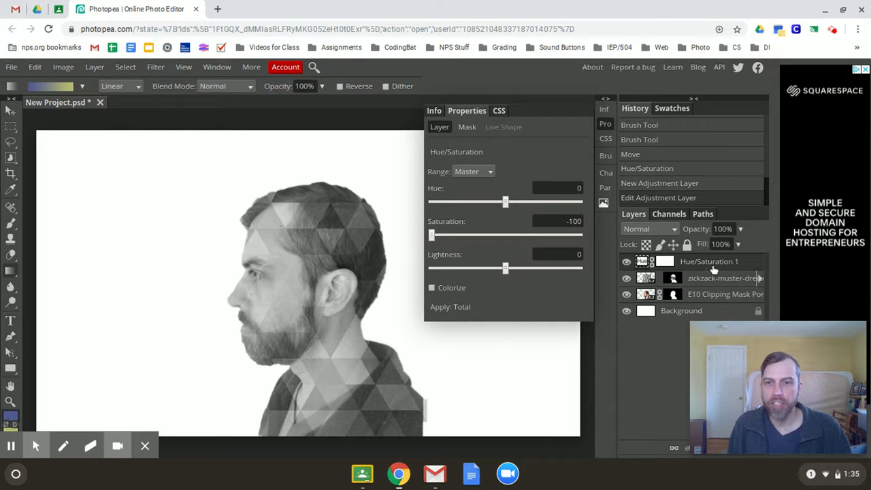
{"action": "left_click", "coordinate": [604, 125]}
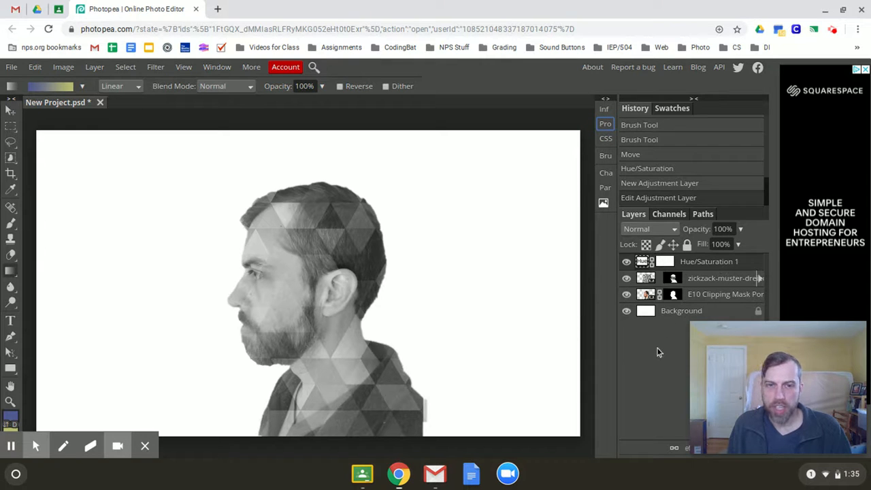
Reopen the Hue/Saturation adjustment layer's settings, try saturation at 0, and return it to -100
{"action": "left_click", "coordinate": [702, 299]}
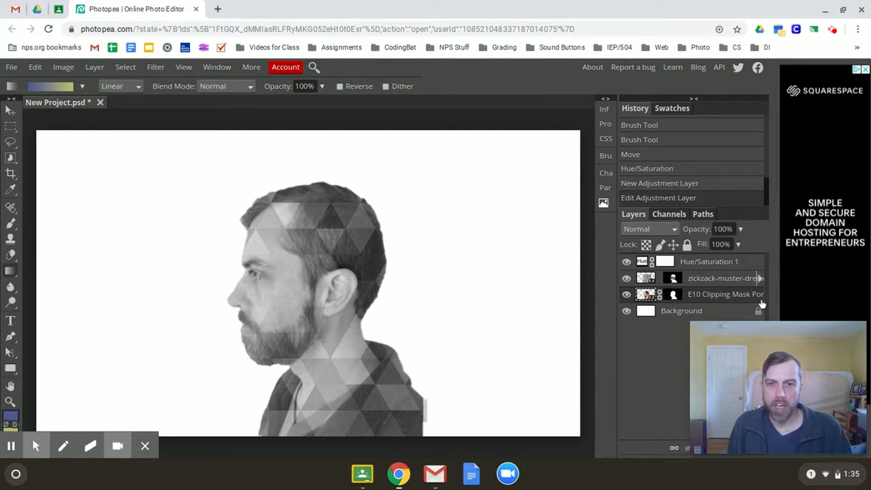
{"action": "left_click", "coordinate": [726, 263]}
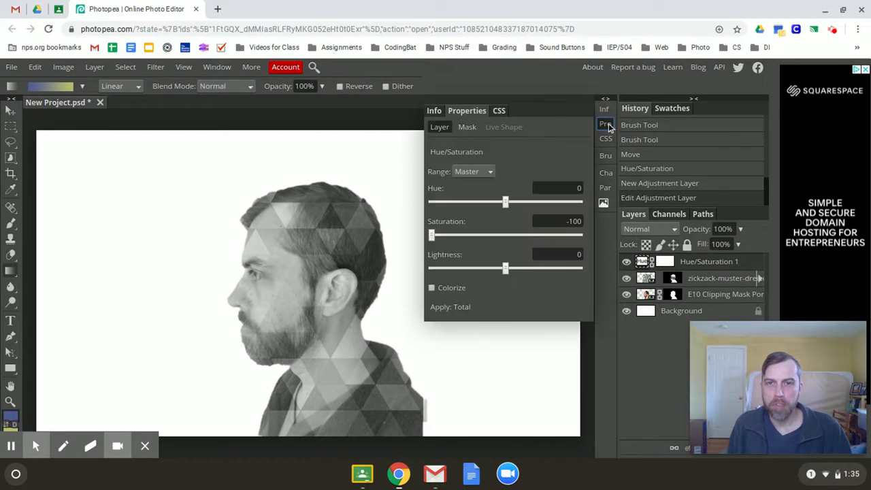
{"action": "left_click", "coordinate": [606, 125]}
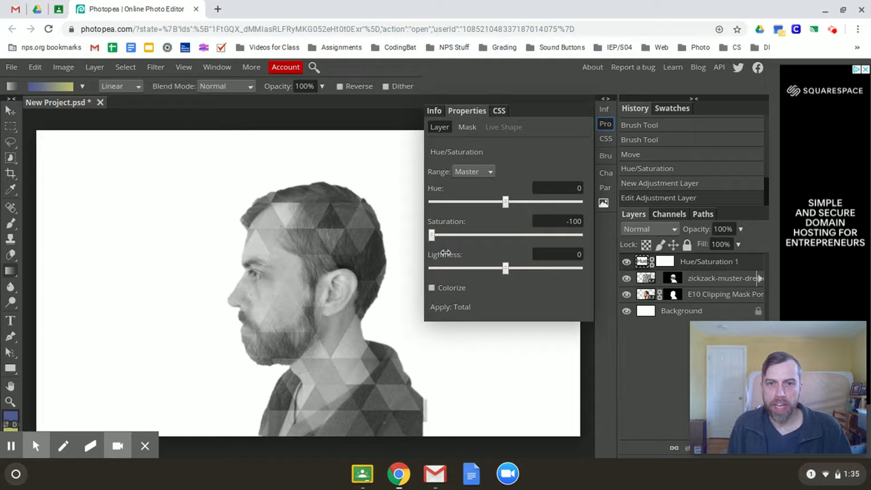
{"action": "left_click_drag", "start_coordinate": [431, 234], "coordinate": [507, 238]}
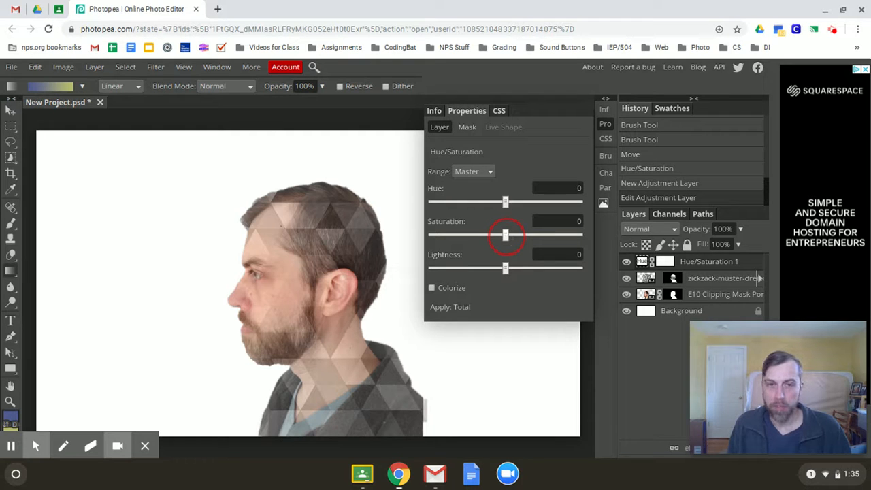
{"action": "left_click_drag", "start_coordinate": [505, 235], "coordinate": [423, 238]}
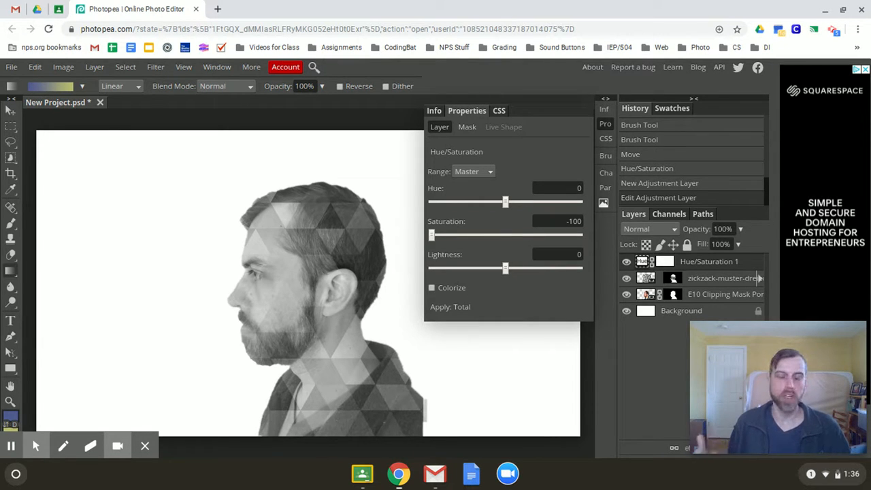
{"action": "left_click", "coordinate": [606, 125]}
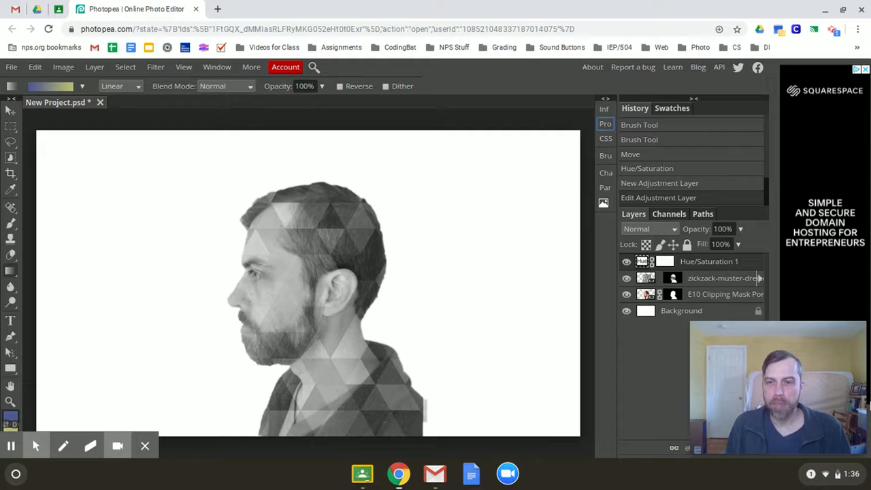
Add a new empty layer above the Hue/Saturation adjustment layer
{"action": "left_click_drag", "start_coordinate": [816, 377], "coordinate": [816, 130]}
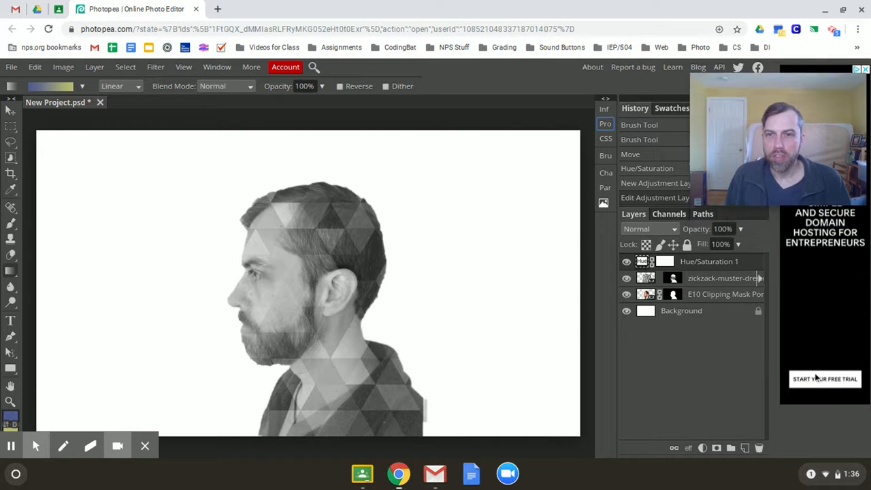
{"action": "left_click", "coordinate": [745, 449]}
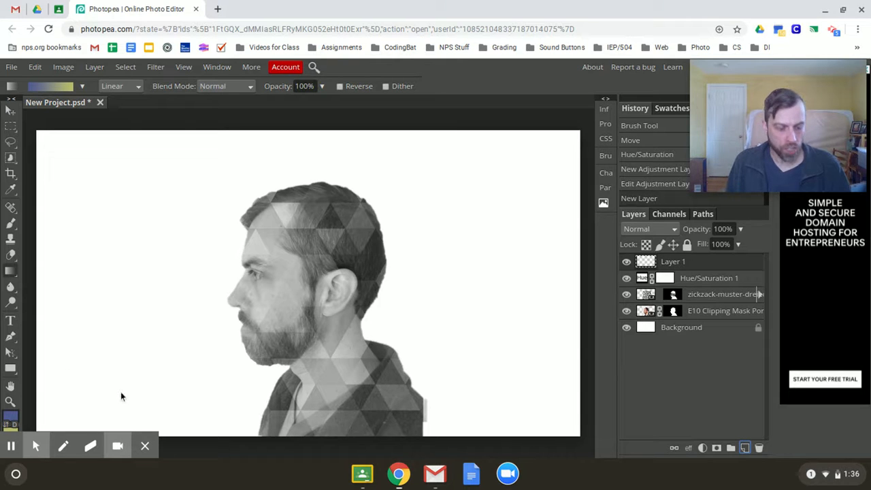
Set the foreground colour to muted blue 67709e and the background colour to muted yellow c3c56c
{"action": "left_click", "coordinate": [10, 416]}
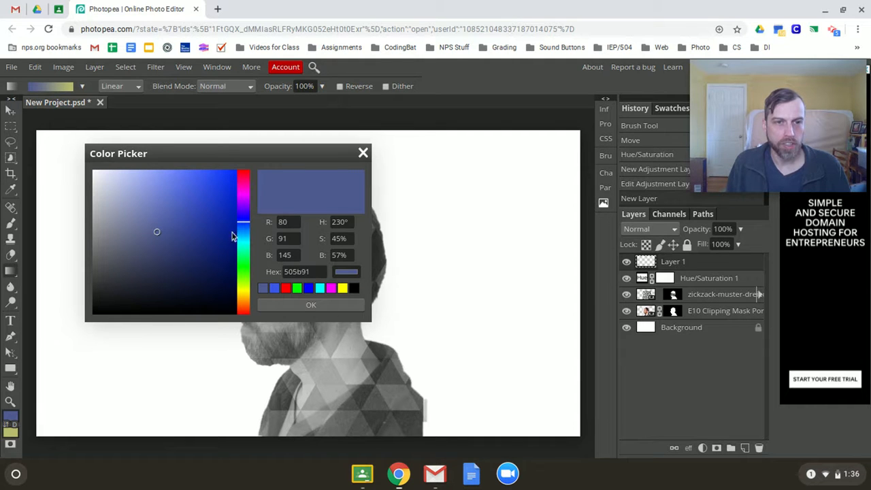
{"action": "left_click", "coordinate": [143, 225]}
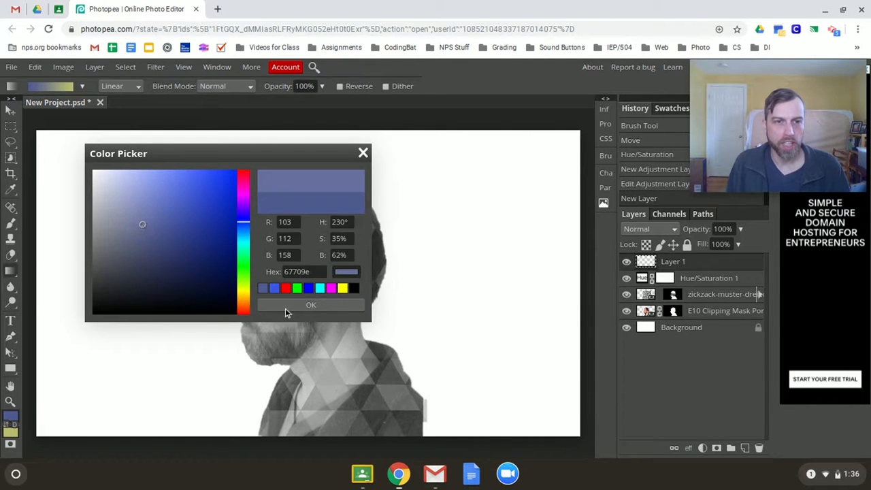
{"action": "left_click", "coordinate": [286, 307]}
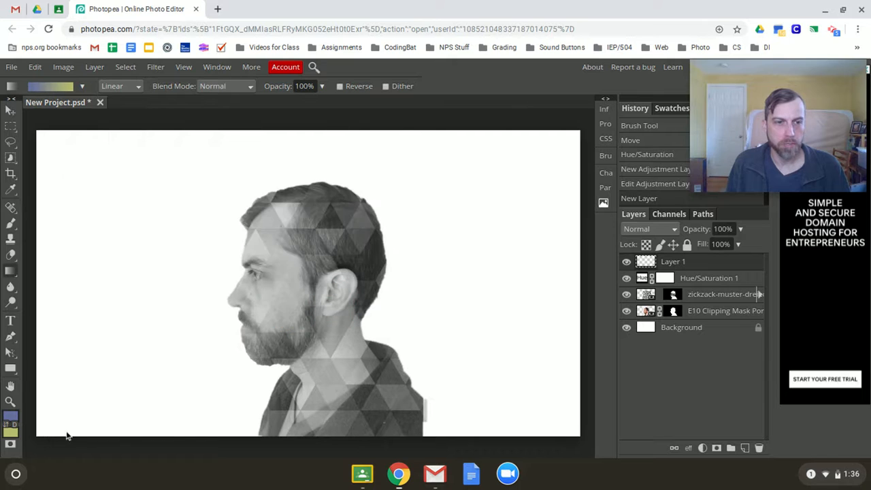
{"action": "left_click", "coordinate": [11, 433]}
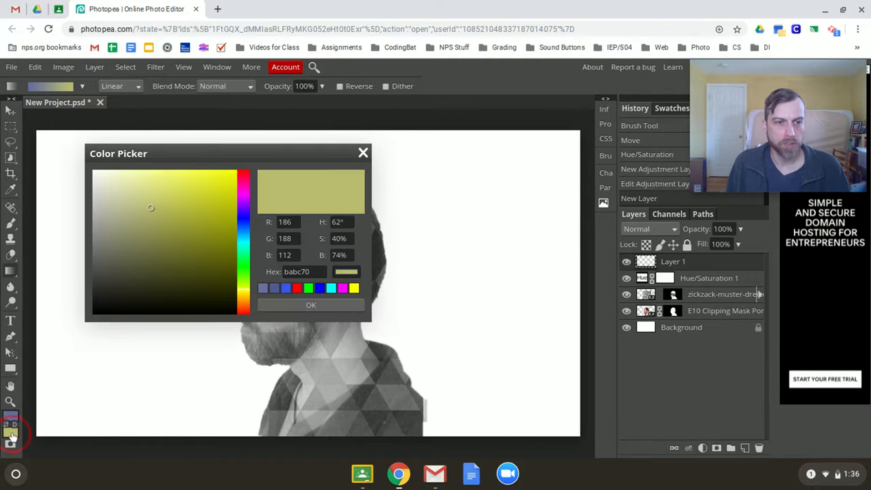
{"action": "left_click", "coordinate": [157, 203]}
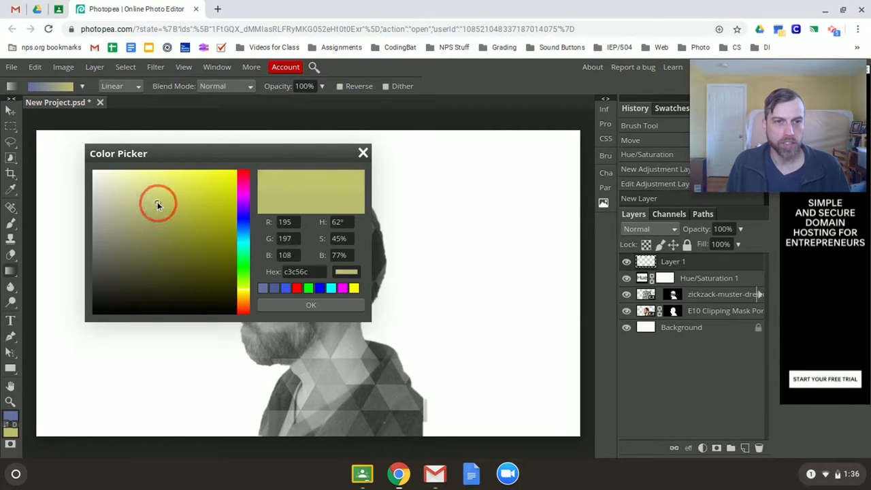
{"action": "left_click", "coordinate": [307, 308]}
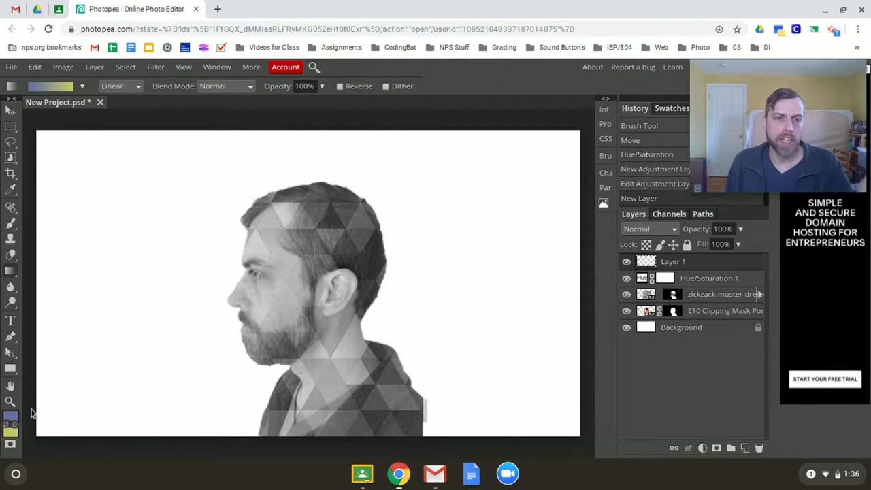
{"action": "left_click", "coordinate": [12, 416]}
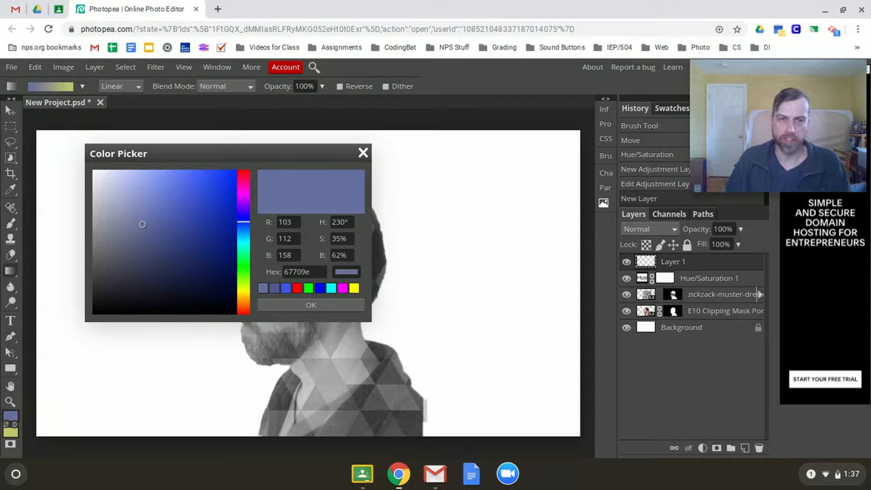
{"action": "left_click", "coordinate": [288, 306]}
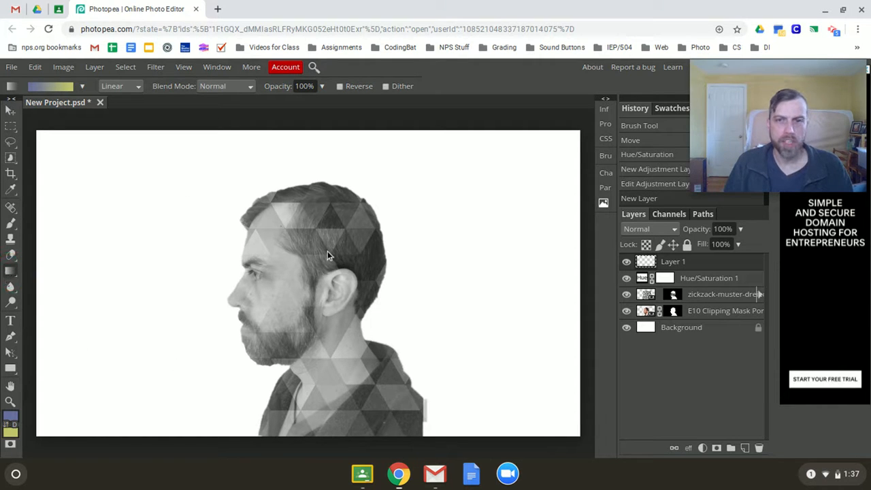
Fill the new layer with a linear gradient running from the forehead down to the chest, and set its blend mode to Color
{"action": "left_click_drag", "start_coordinate": [284, 205], "coordinate": [359, 389]}
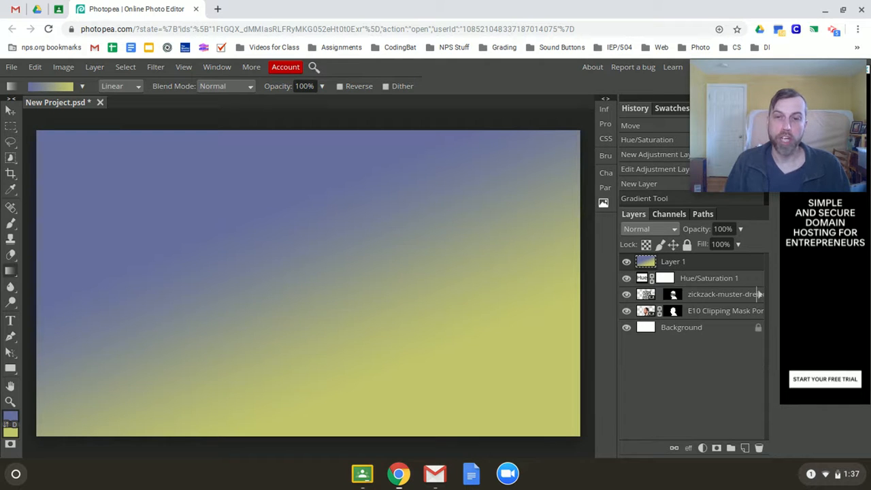
{"action": "left_click", "coordinate": [653, 229]}
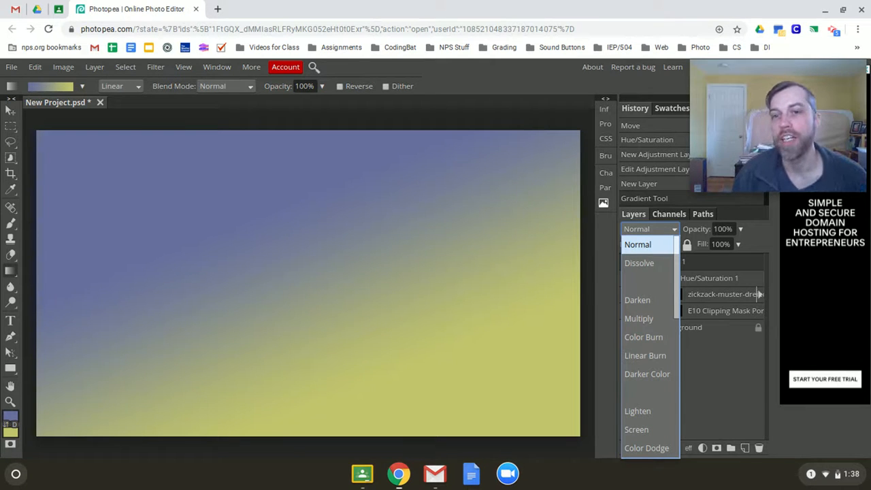
{"action": "left_click_drag", "start_coordinate": [678, 275], "coordinate": [678, 449]}
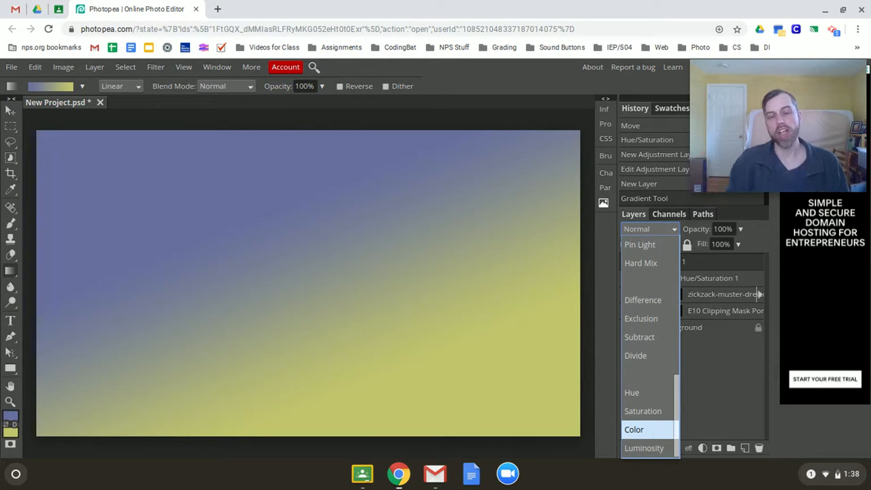
{"action": "left_click", "coordinate": [643, 433]}
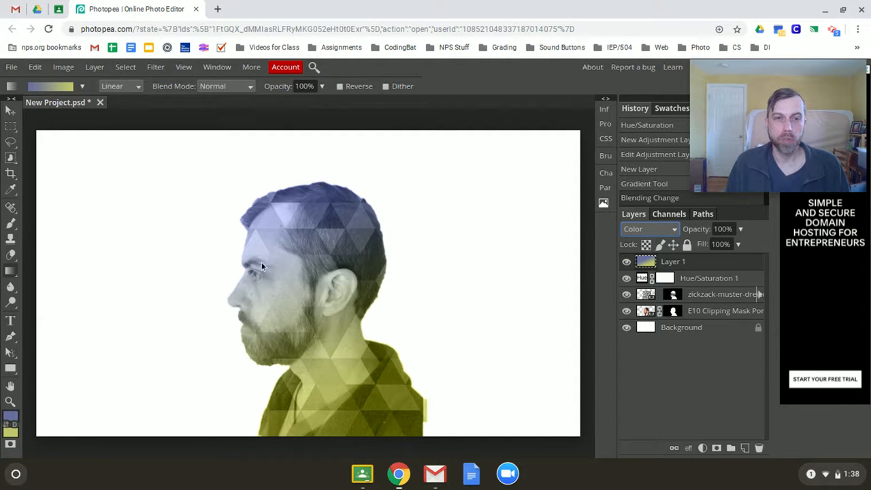
Redraw the linear gradient in several directions and lengths, ending with a long diagonal from the upper left of the head to beyond the lower-right shoulder
{"action": "left_click_drag", "start_coordinate": [261, 263], "coordinate": [330, 303]}
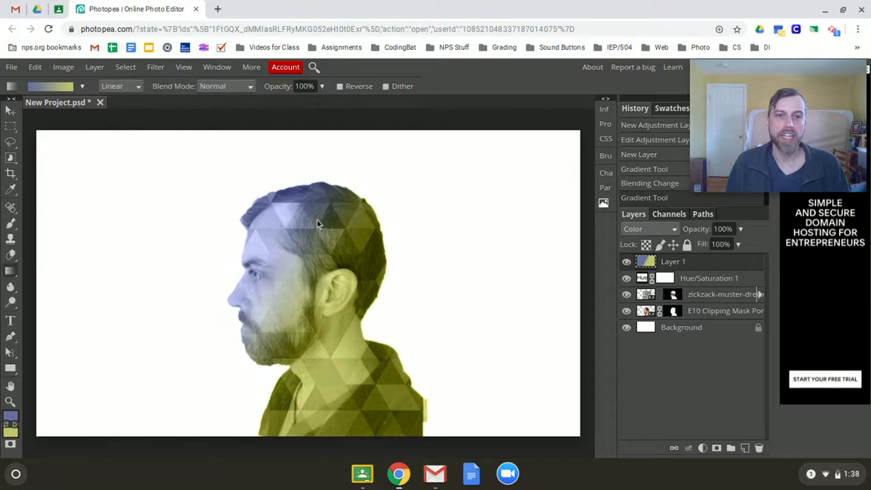
{"action": "left_click_drag", "start_coordinate": [316, 223], "coordinate": [295, 350]}
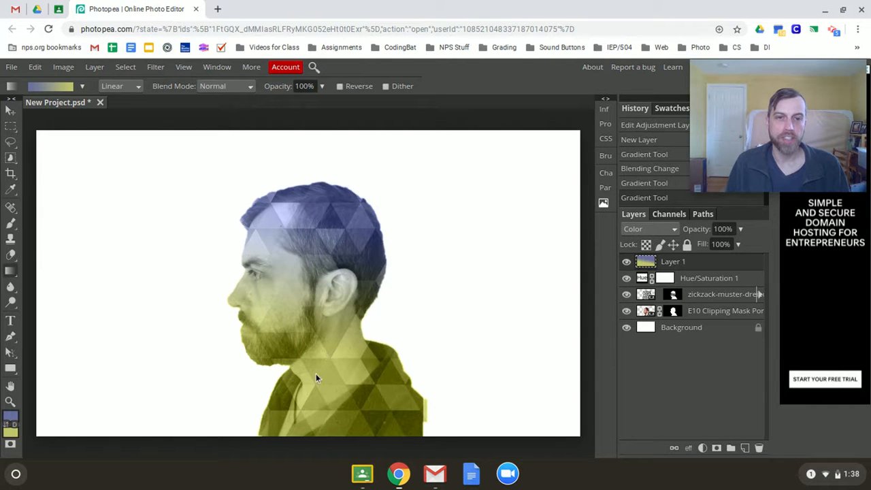
{"action": "left_click_drag", "start_coordinate": [316, 378], "coordinate": [299, 215]}
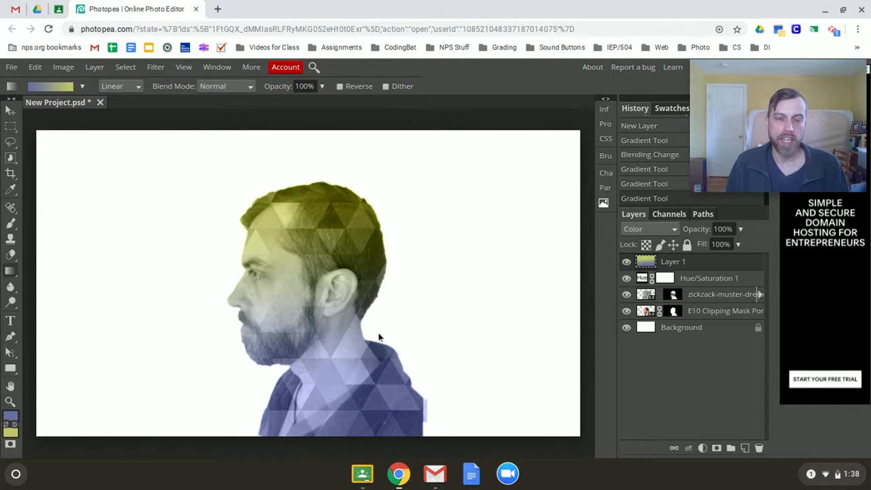
{"action": "left_click_drag", "start_coordinate": [374, 335], "coordinate": [358, 361]}
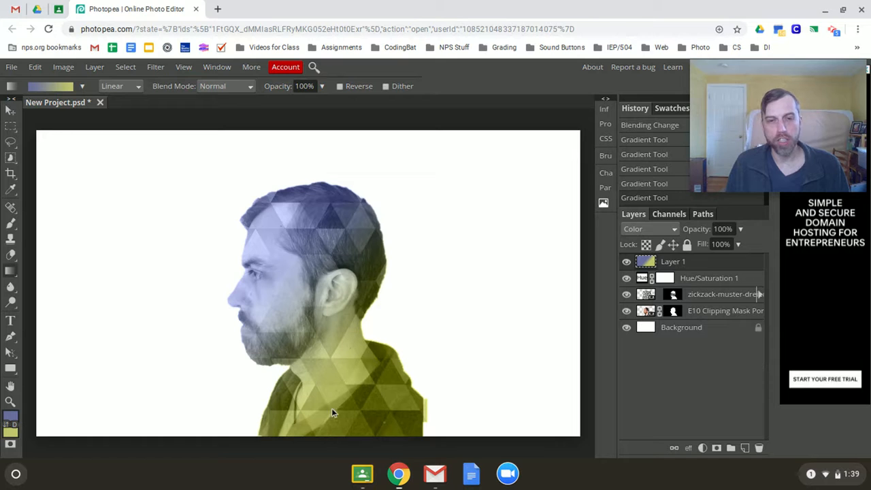
{"action": "left_click_drag", "start_coordinate": [331, 229], "coordinate": [335, 388]}
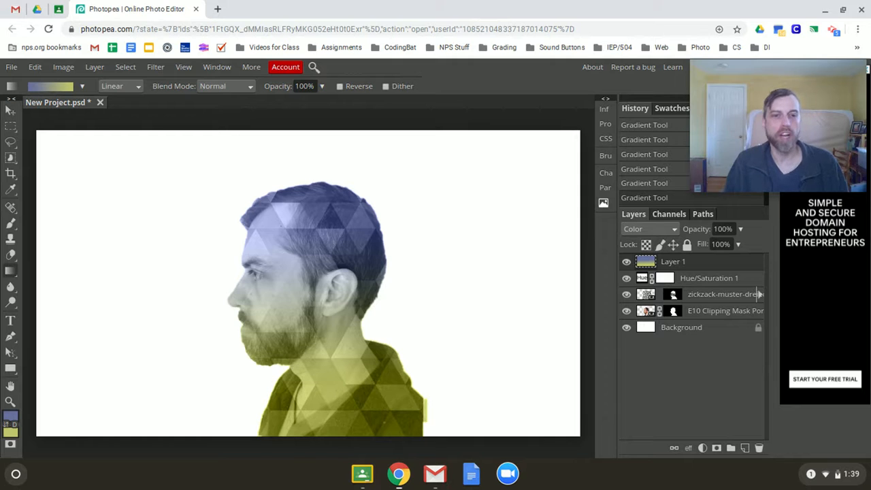
{"action": "left_click_drag", "start_coordinate": [270, 274], "coordinate": [347, 317]}
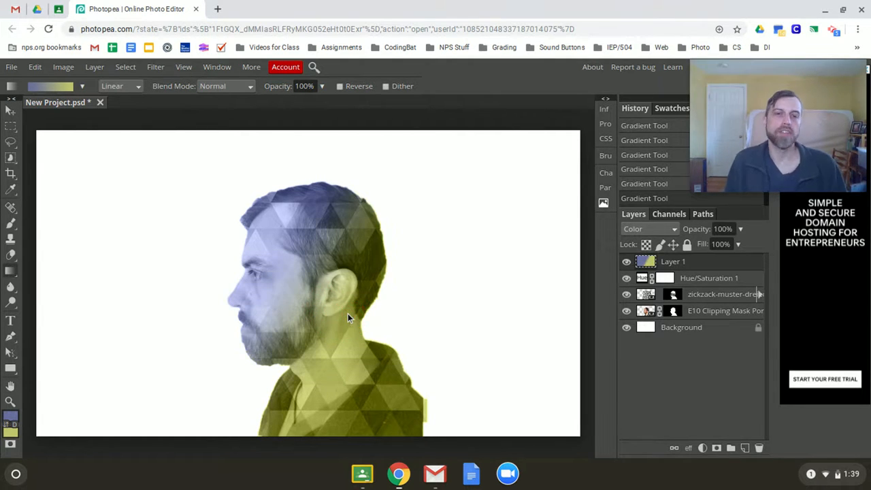
{"action": "left_click_drag", "start_coordinate": [279, 294], "coordinate": [509, 408]}
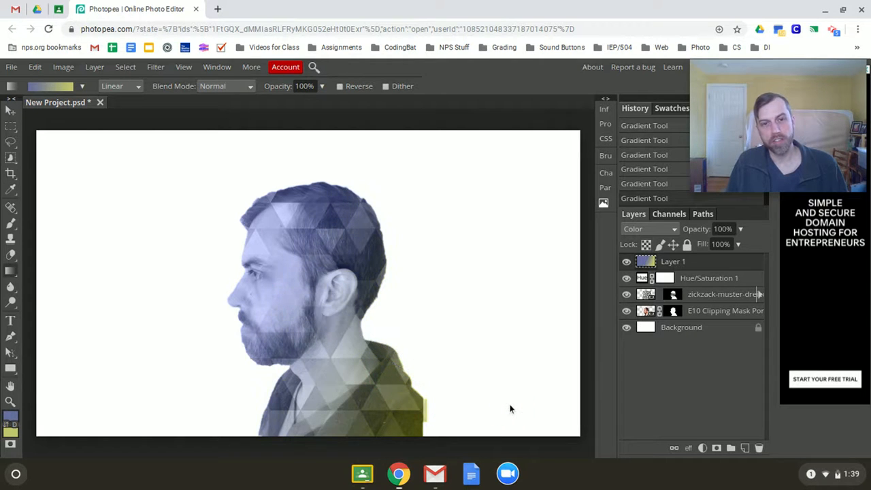
{"action": "left_click_drag", "start_coordinate": [185, 228], "coordinate": [478, 378]}
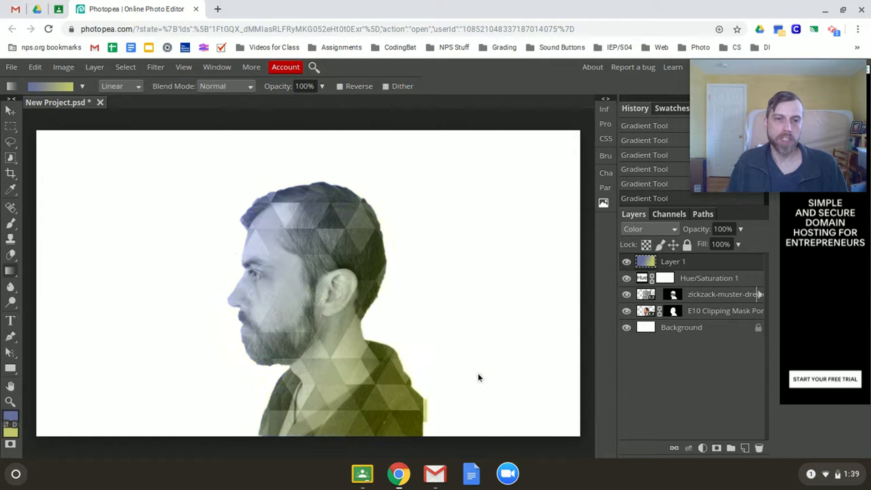
Redraw the linear gradient diagonally across the face, first as a very short transition and again as a longer one from cheek to neck
{"action": "left_click_drag", "start_coordinate": [291, 275], "coordinate": [312, 286]}
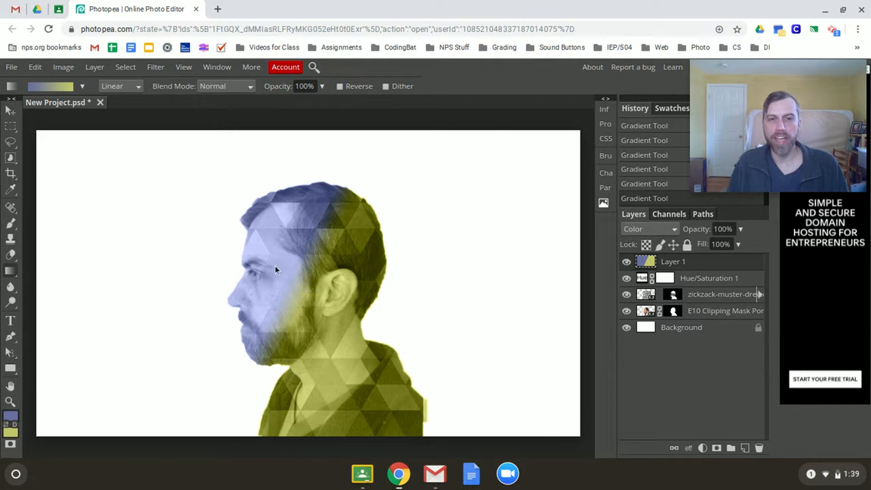
{"action": "left_click_drag", "start_coordinate": [291, 276], "coordinate": [365, 343]}
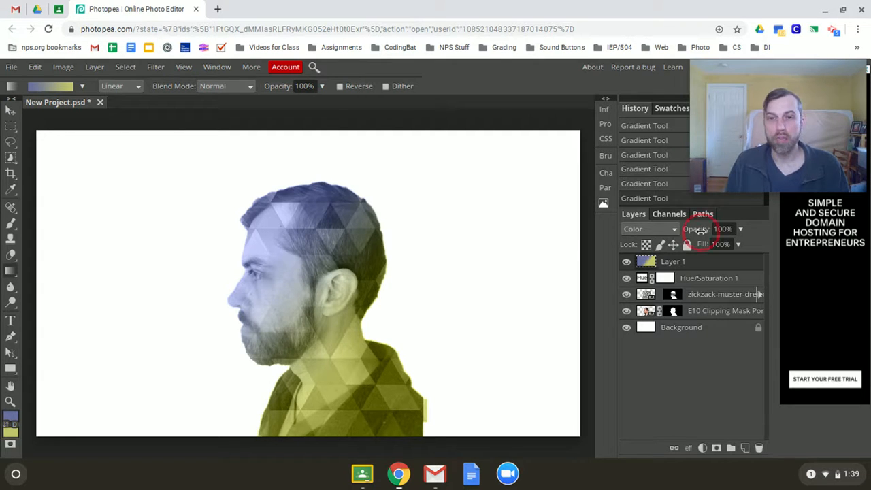
Try lower opacities on the gradient layer, down to 63%, and restore it to 100%
{"action": "mouse_move", "coordinate": [701, 230]}
{"action": "left_mouse_down"}
{"action": "mouse_move", "coordinate": [667, 234]}
{"action": "mouse_move", "coordinate": [701, 230]}
{"action": "left_mouse_up"}
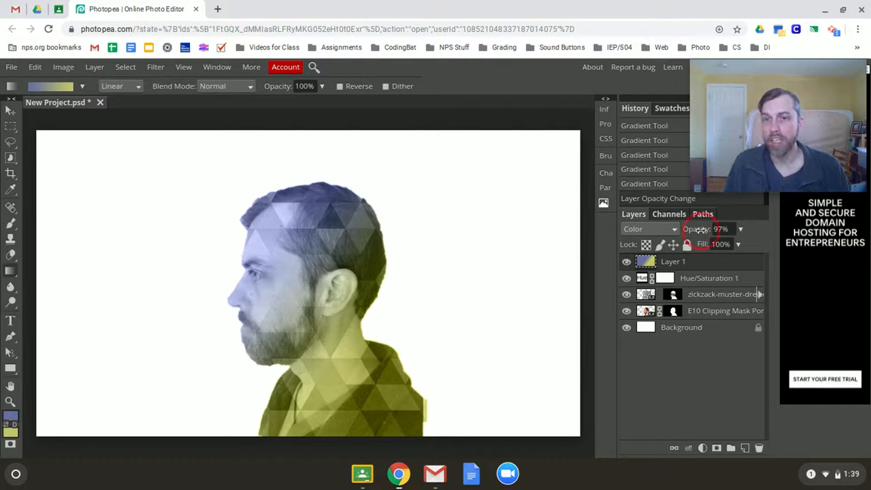
{"action": "mouse_move", "coordinate": [700, 227]}
{"action": "left_mouse_down"}
{"action": "mouse_move", "coordinate": [652, 230]}
{"action": "mouse_move", "coordinate": [692, 230]}
{"action": "left_mouse_up"}
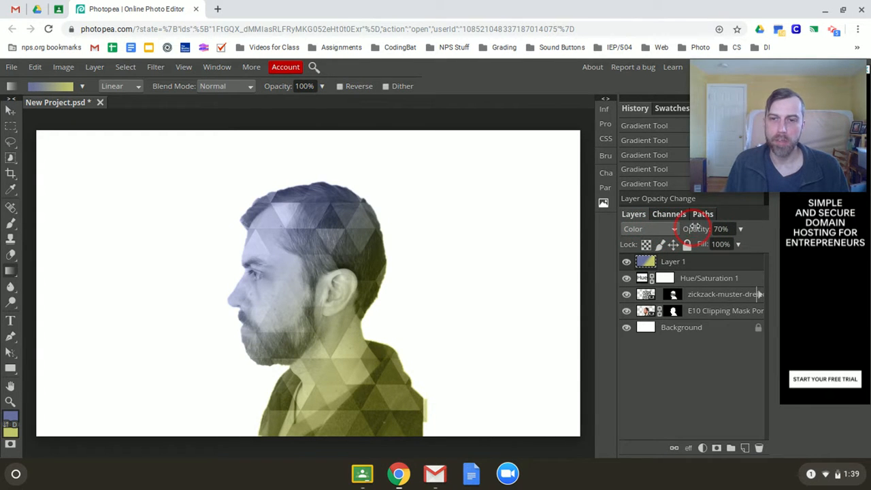
{"action": "left_click", "coordinate": [740, 230]}
{"action": "left_click_drag", "start_coordinate": [727, 246], "coordinate": [693, 229]}
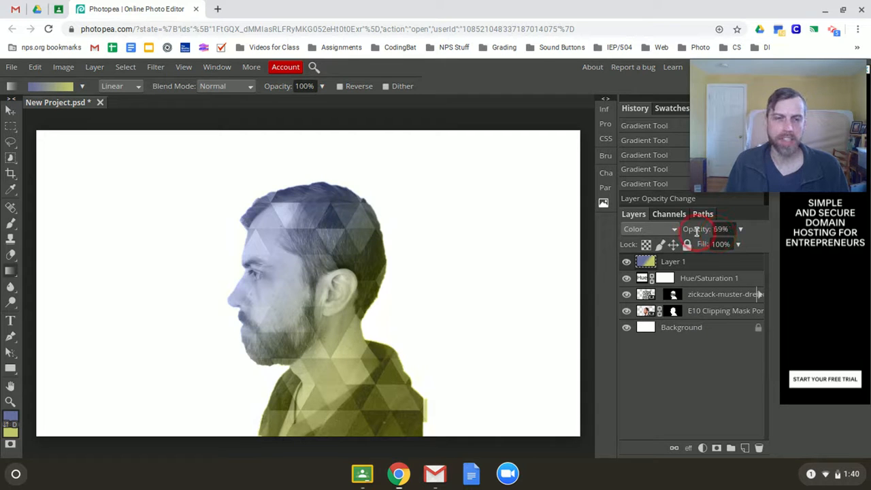
{"action": "mouse_move", "coordinate": [697, 231]}
{"action": "left_mouse_down"}
{"action": "mouse_move", "coordinate": [681, 230]}
{"action": "mouse_move", "coordinate": [693, 230]}
{"action": "left_mouse_up"}
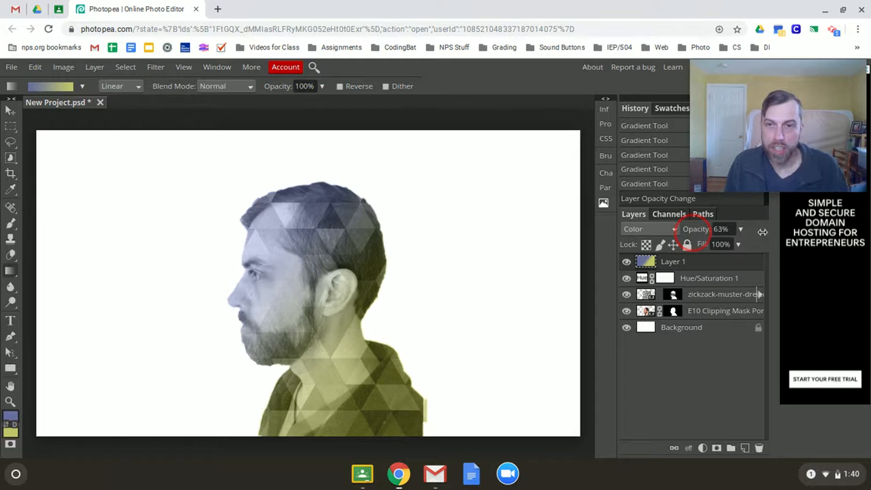
{"action": "left_click_drag", "start_coordinate": [762, 232], "coordinate": [768, 233]}
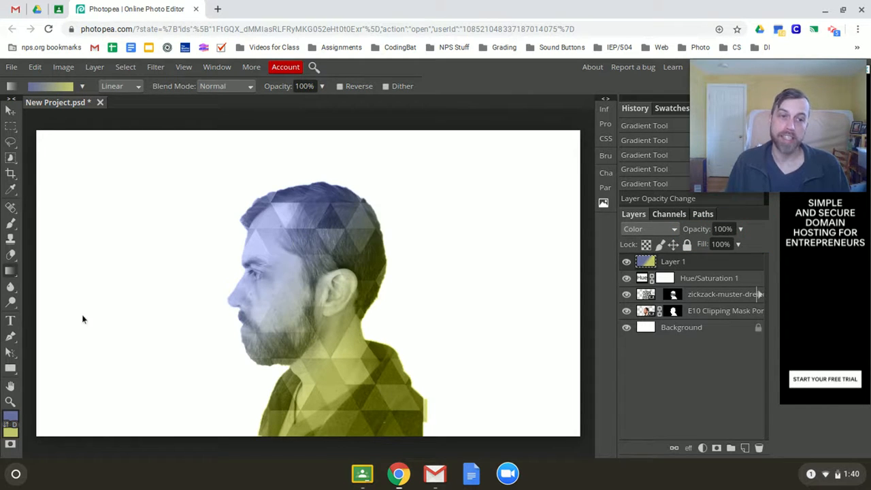
Set the foreground colour to a more saturated blue 4358c3 and the background colour to a brighter yellow ced13f
{"action": "left_click", "coordinate": [11, 416]}
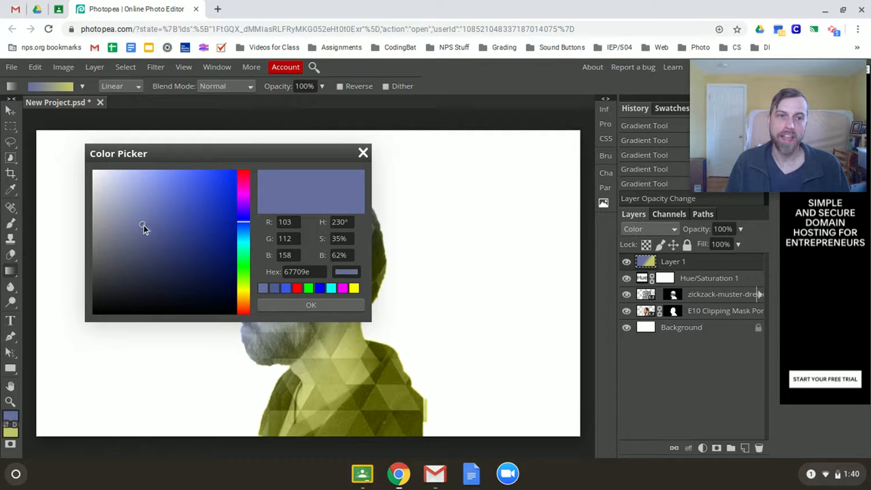
{"action": "left_click_drag", "start_coordinate": [144, 224], "coordinate": [186, 204]}
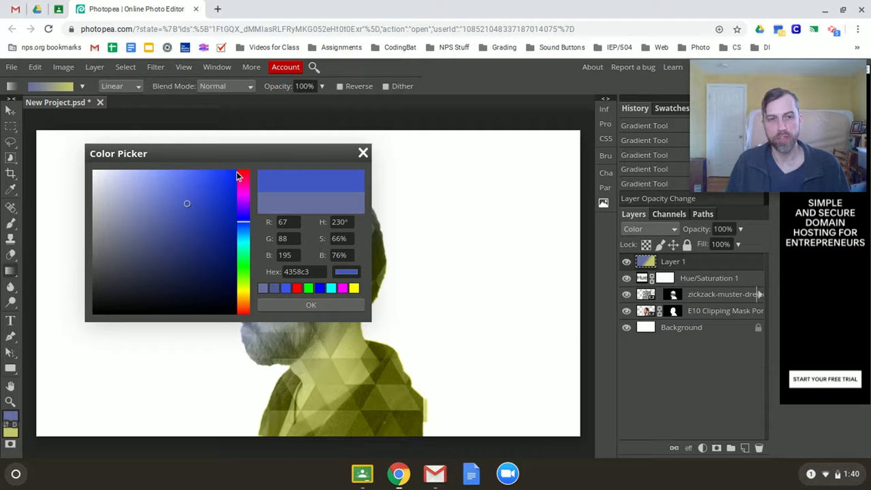
{"action": "left_click", "coordinate": [286, 304]}
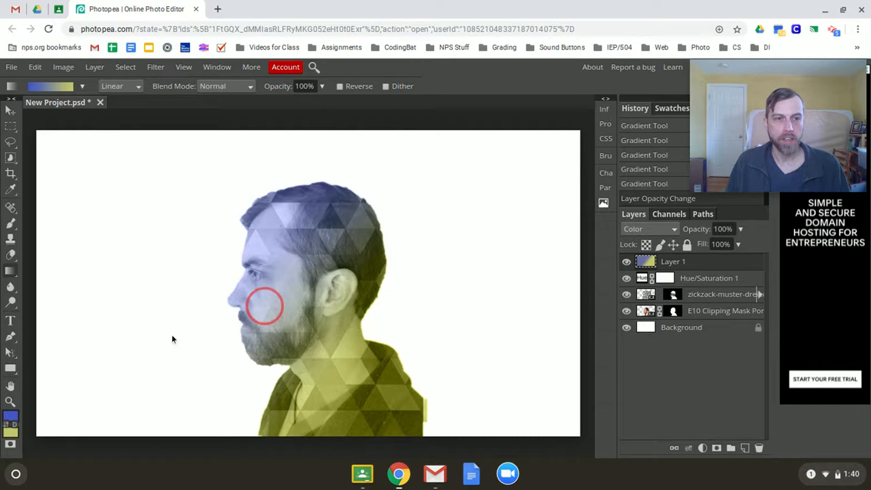
{"action": "left_click", "coordinate": [11, 432]}
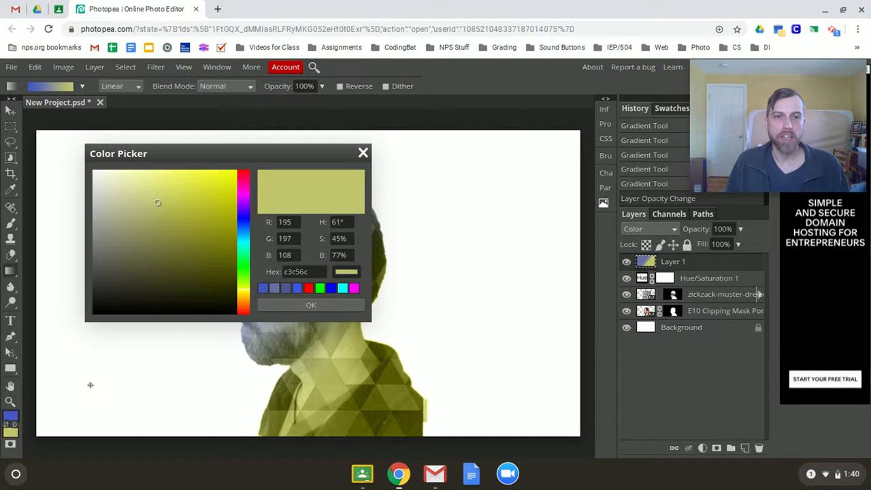
{"action": "left_click", "coordinate": [178, 198]}
{"action": "left_click_drag", "start_coordinate": [180, 199], "coordinate": [193, 196]}
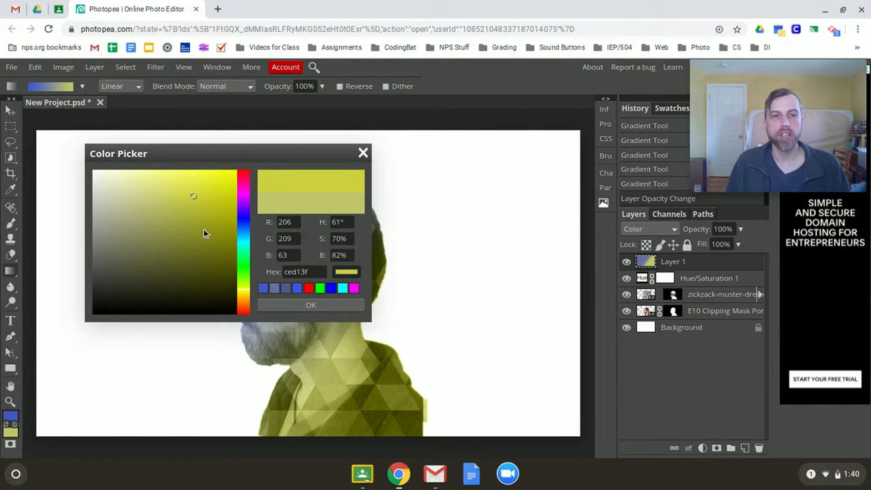
{"action": "left_click", "coordinate": [313, 304]}
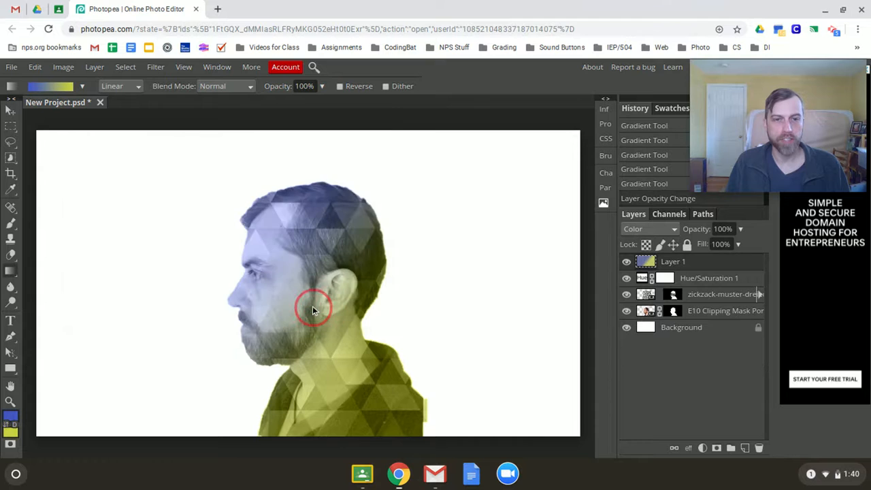
Redraw the gradient diagonally from the eye area to the neck with the new colours, and reduce the layer's opacity to 53%
{"action": "left_click_drag", "start_coordinate": [271, 259], "coordinate": [350, 337]}
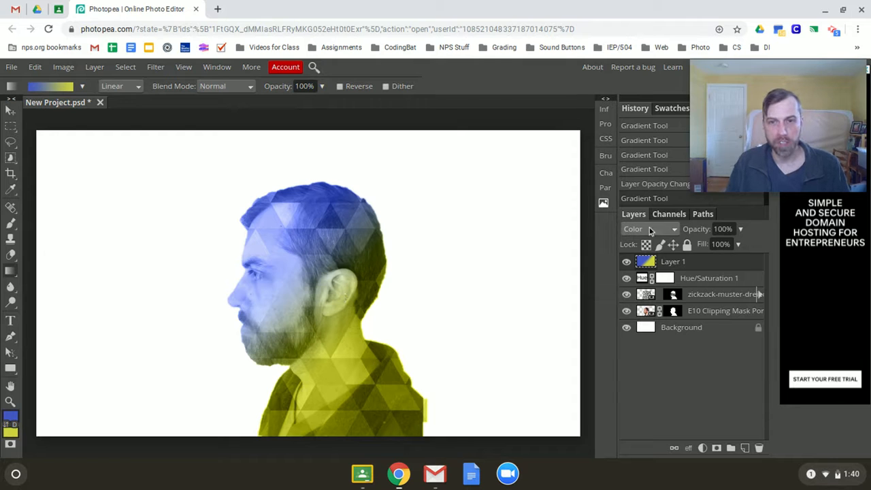
{"action": "left_click_drag", "start_coordinate": [697, 229], "coordinate": [670, 231]}
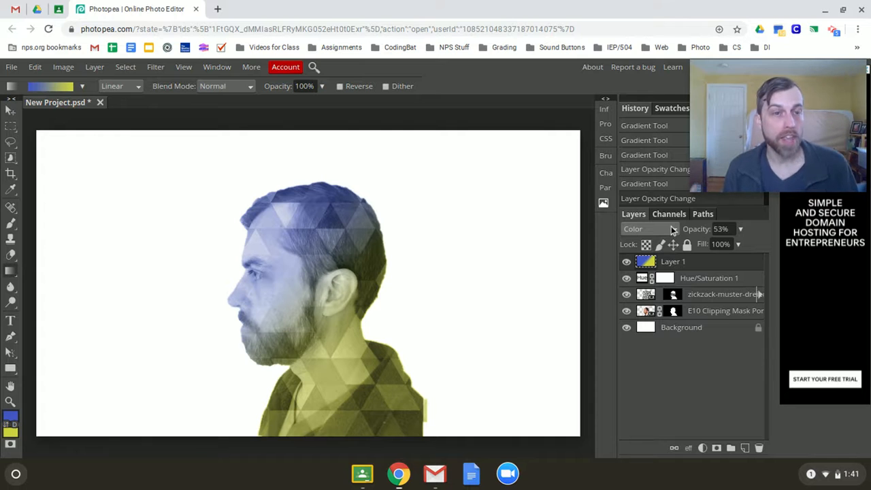